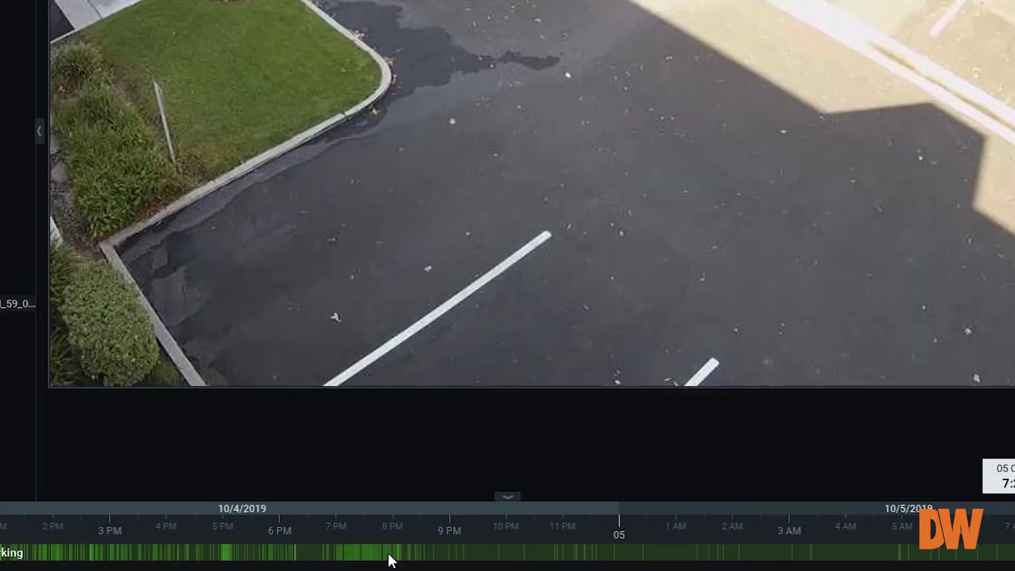
Step: Select the recording around 8 PM on October 4, 2019 and choose Export Video
drag(388, 555, 397, 552)
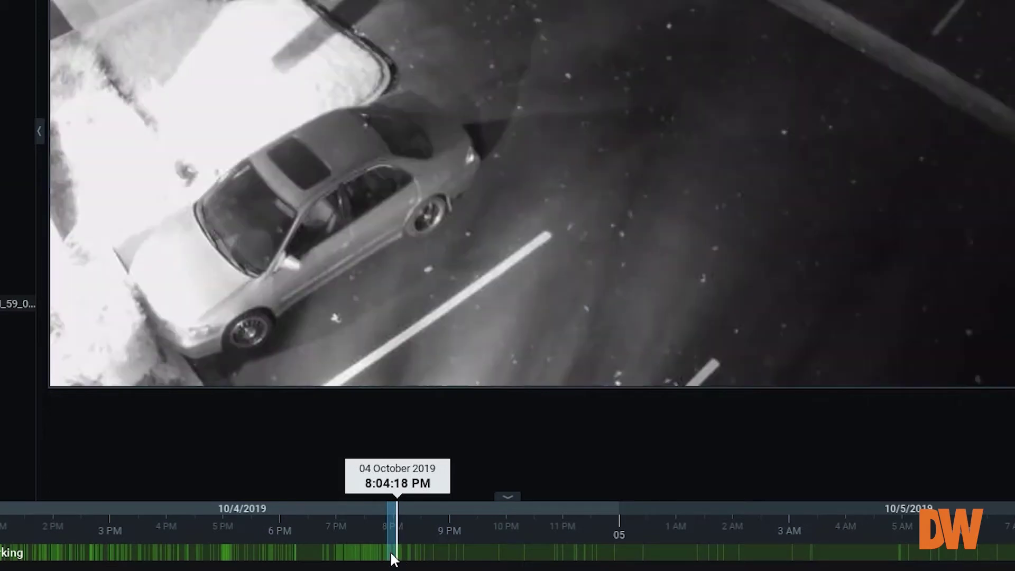
right_click(391, 558)
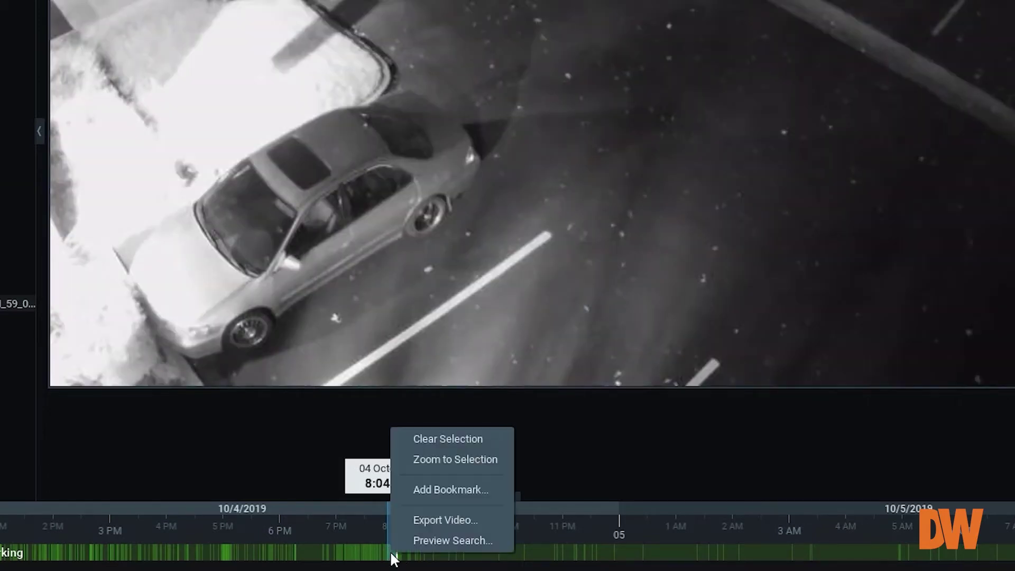
click(417, 520)
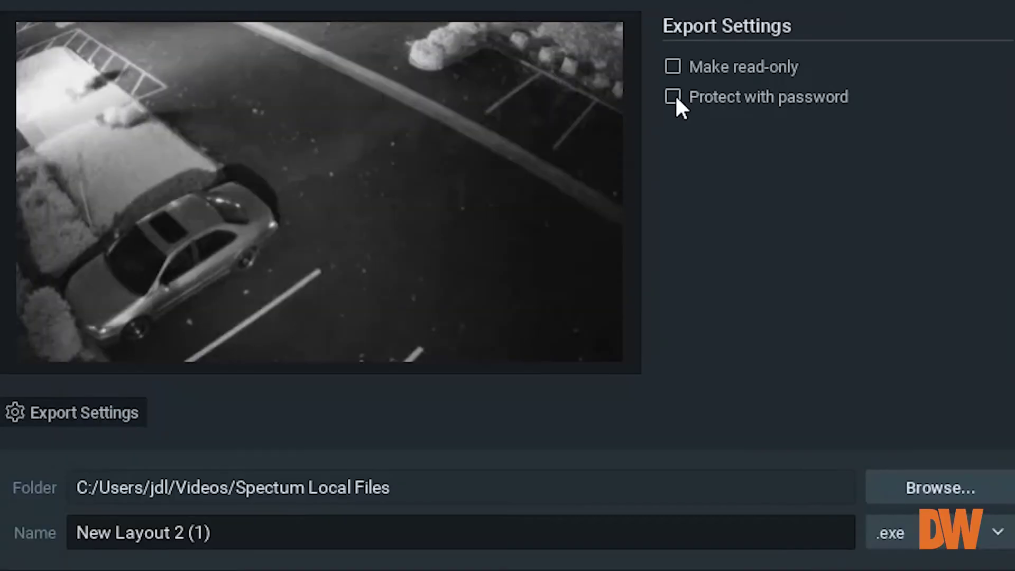
Step: Export the clip as read-only, password-protected .nov named 'north parking'
click(674, 96)
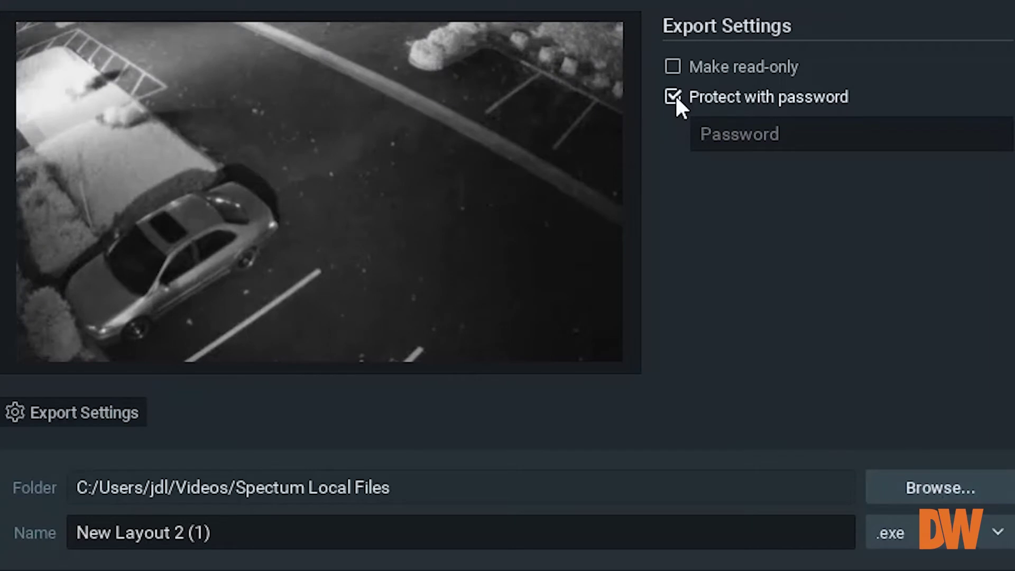
click(796, 133)
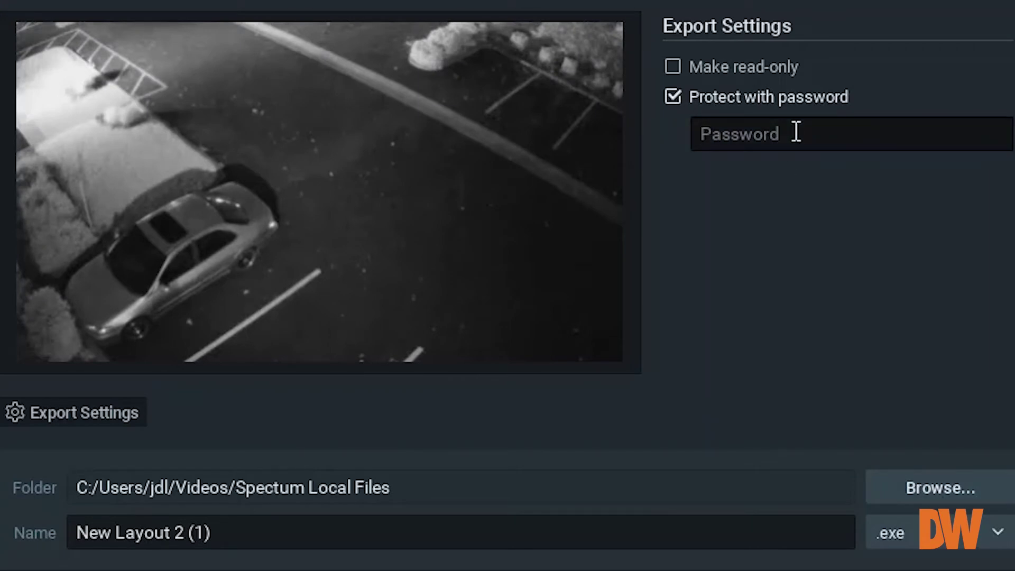
text(passwor)
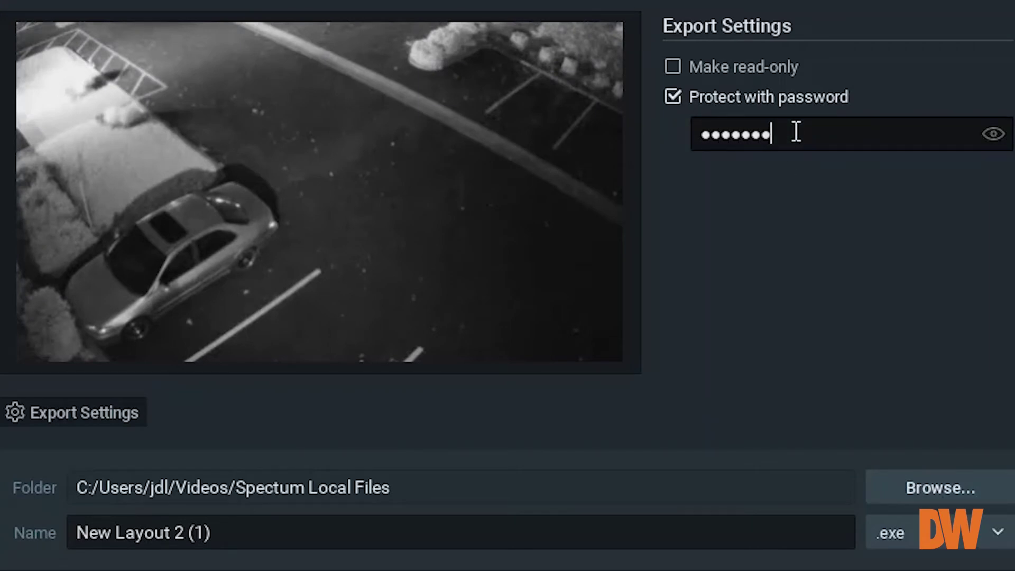
text(d)
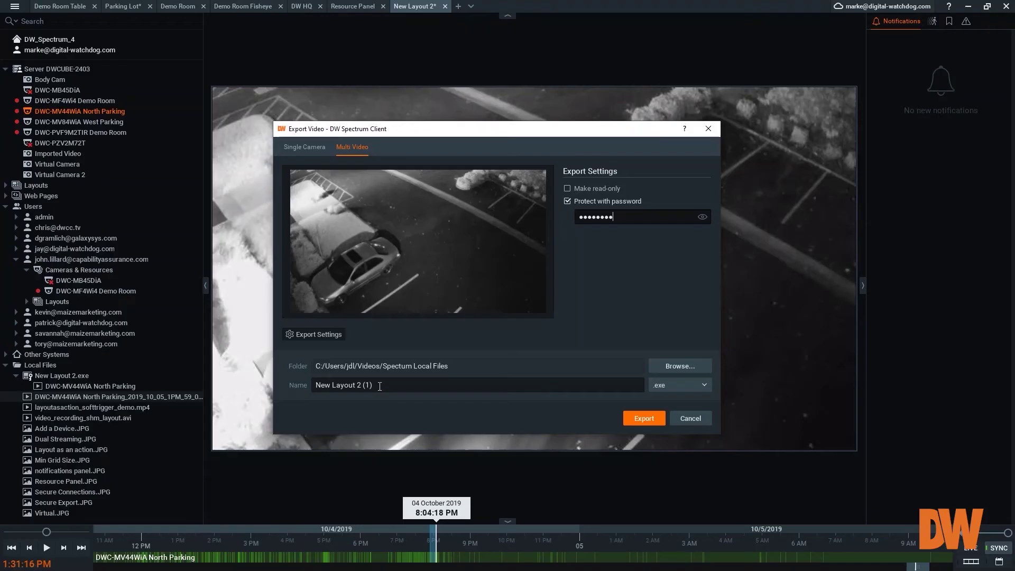
key(Tab)
key(BackSpace)
text(mp)
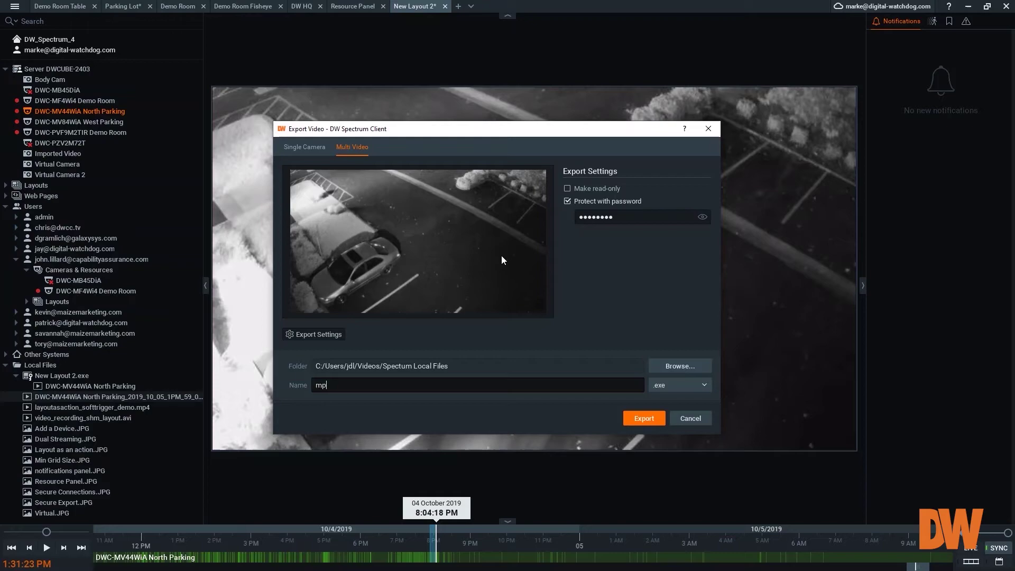
key(BackSpace)
key(BackSpace)
text(n)
text(or)
text(th pa)
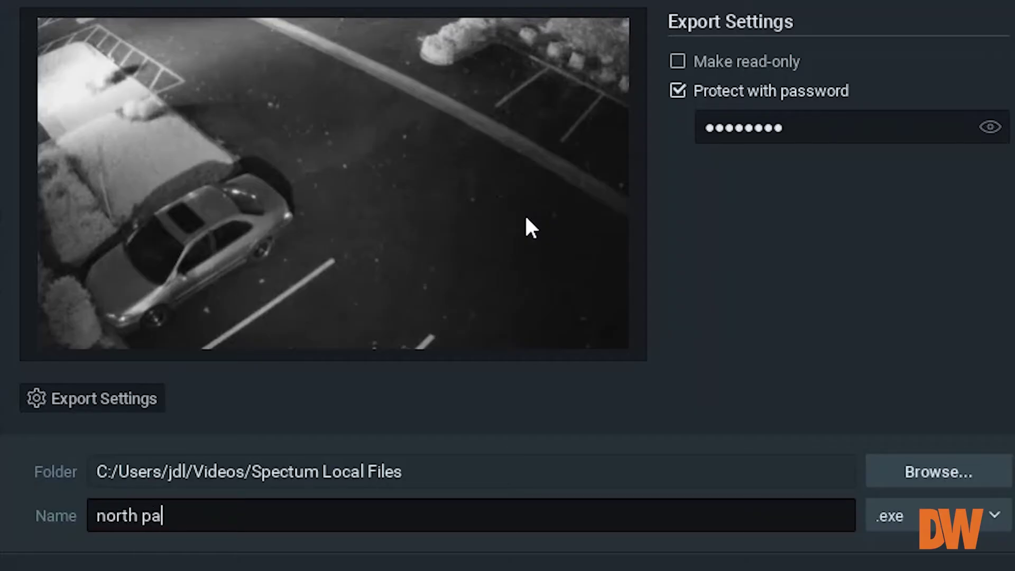
text(rking)
click(679, 64)
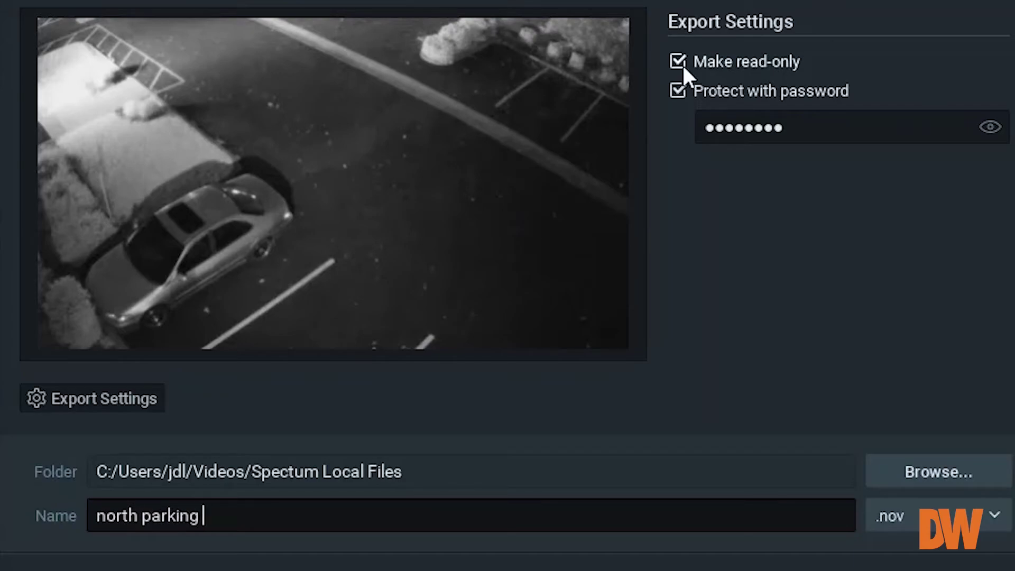
click(850, 504)
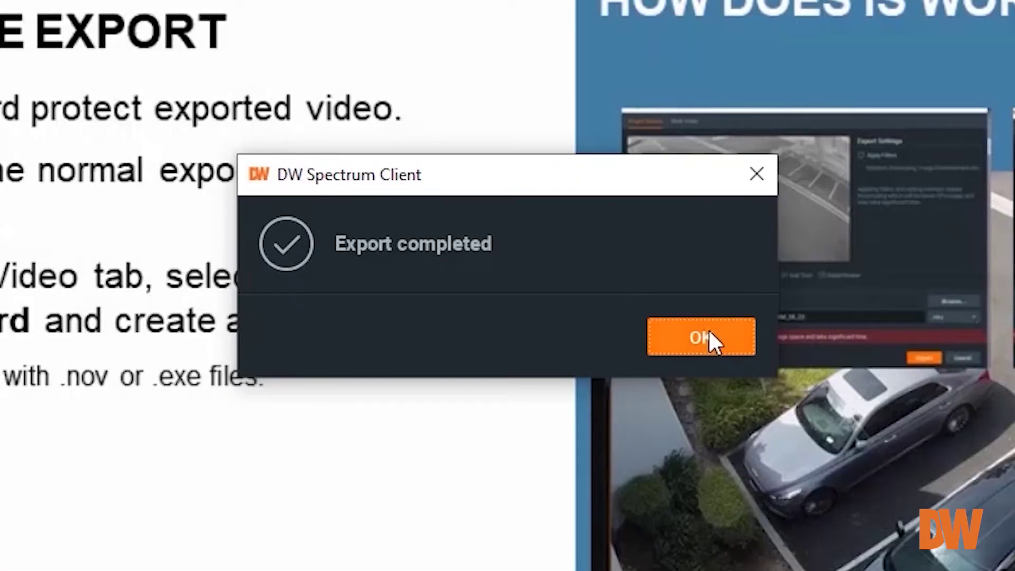
Step: Open north parking .nov from Local Files and unlock it with its password
click(708, 337)
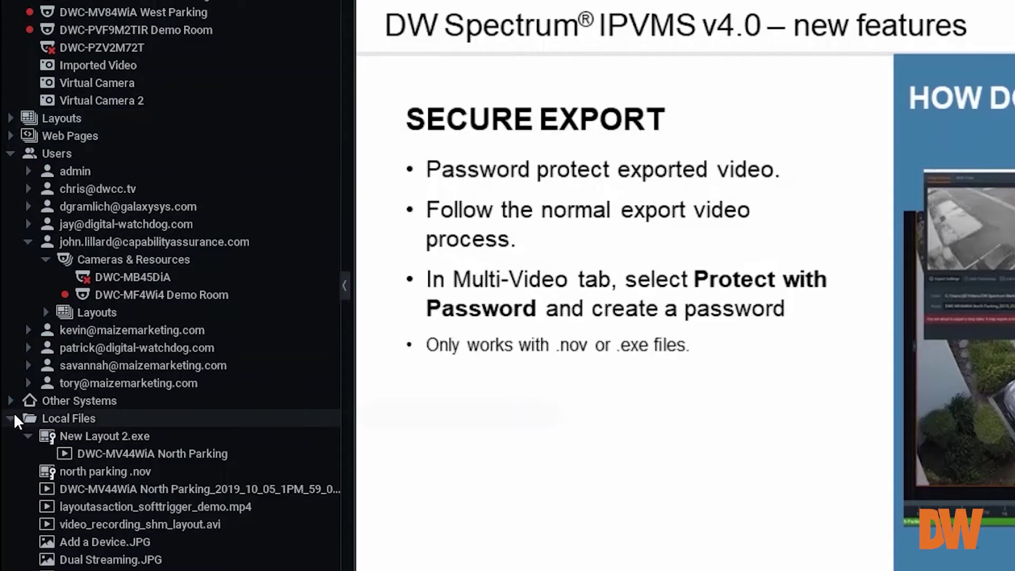
double_click(77, 467)
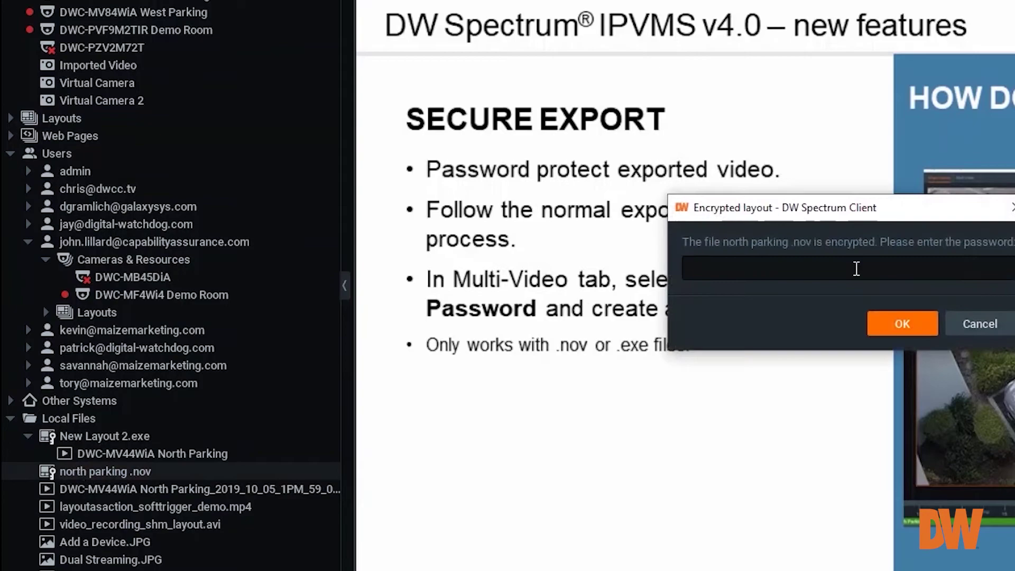
text(******)
key(Return)
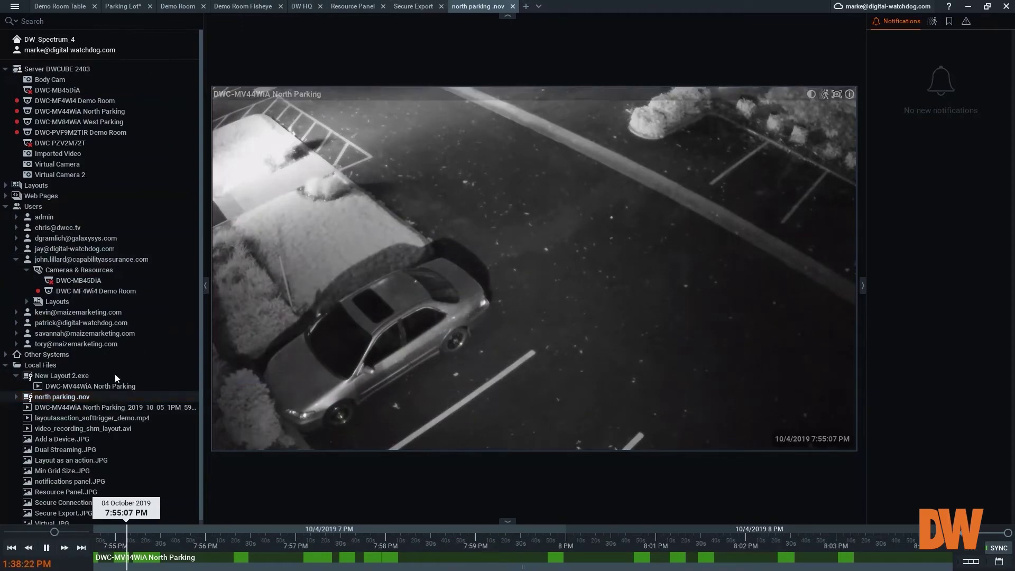
Step: Export North Parking with caption font size 13 and logo.png placed top-right
double_click(67, 386)
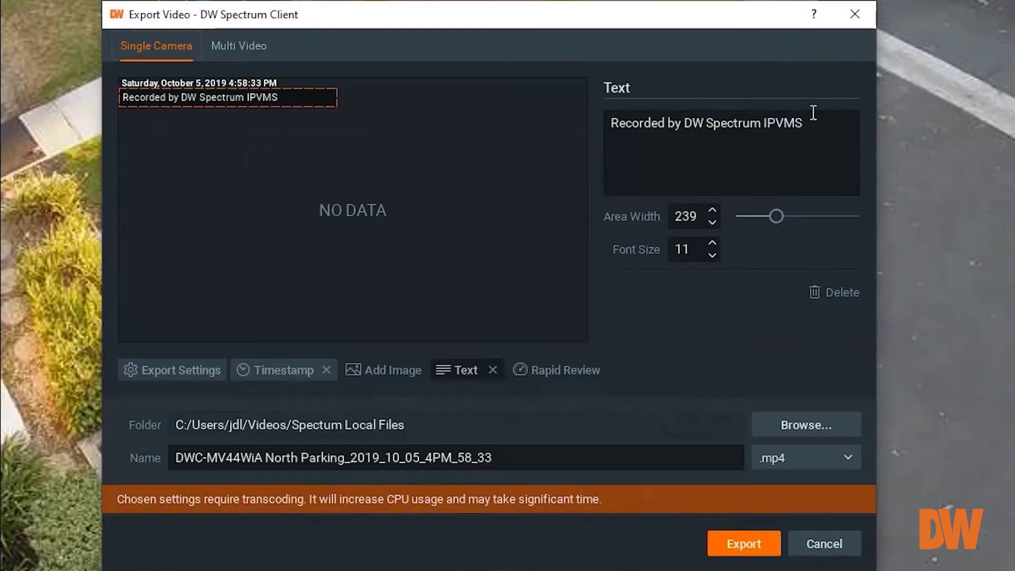
click(712, 243)
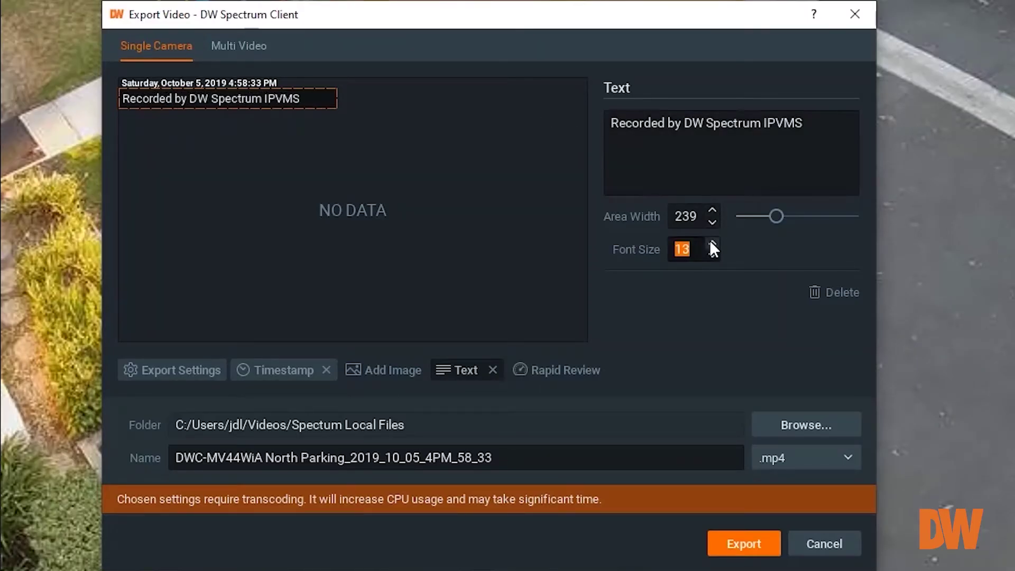
click(370, 370)
double_click(376, 387)
drag(154, 98, 556, 93)
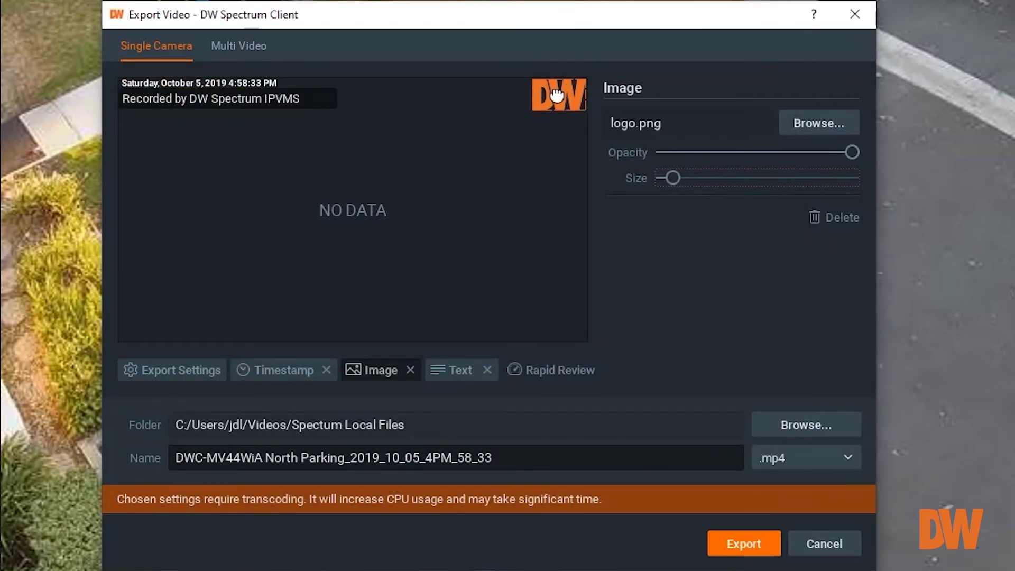
Step: Review the general, timestamp, logo and caption settings, then enable Rapid Review
click(169, 363)
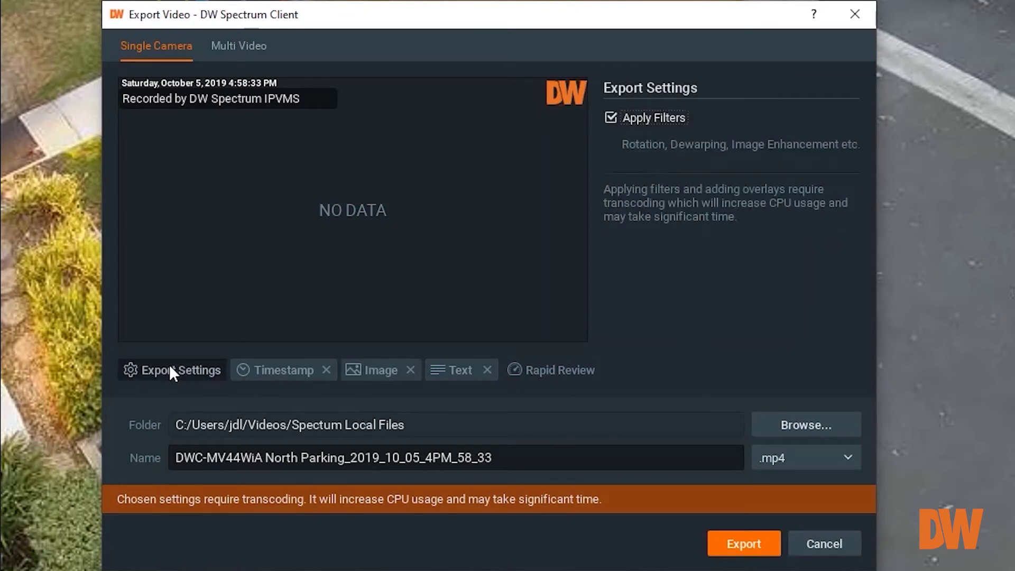
click(284, 369)
click(387, 371)
click(470, 371)
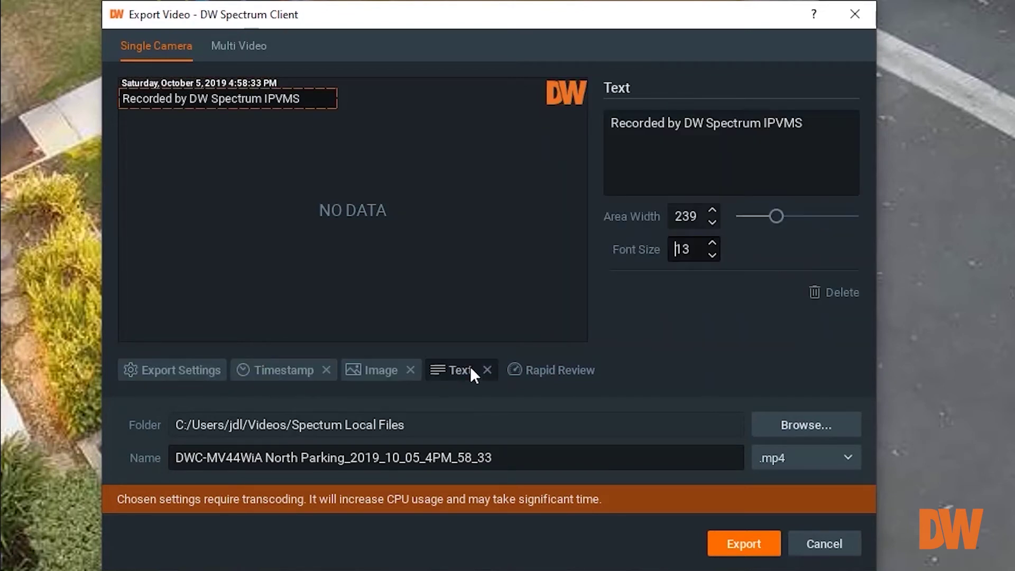
click(541, 365)
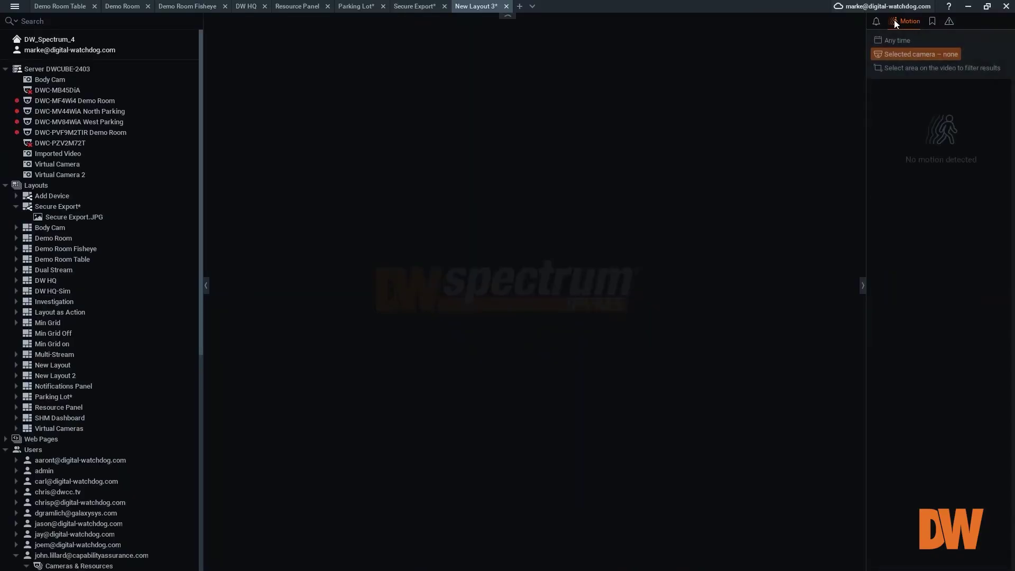
Step: Drag the North Parking bookmark onto the layout and play 7-41 am from its start
click(933, 22)
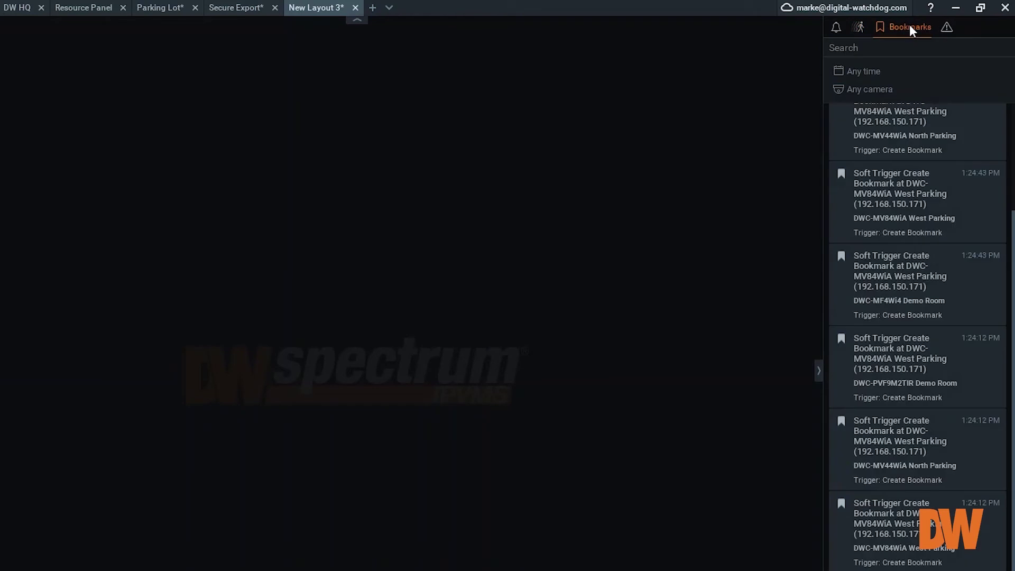
drag(893, 517, 410, 277)
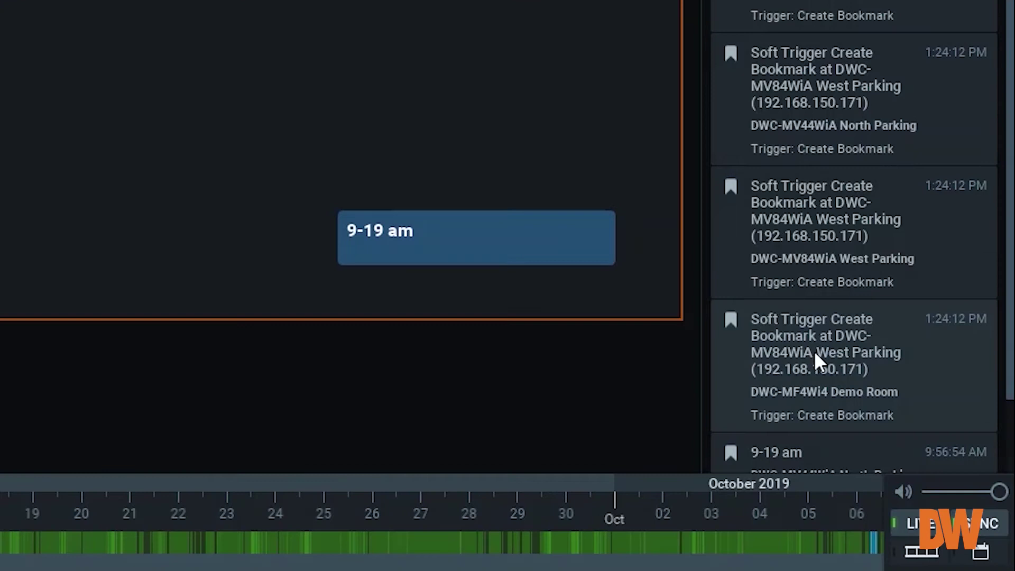
scroll(920, 466, down, 2)
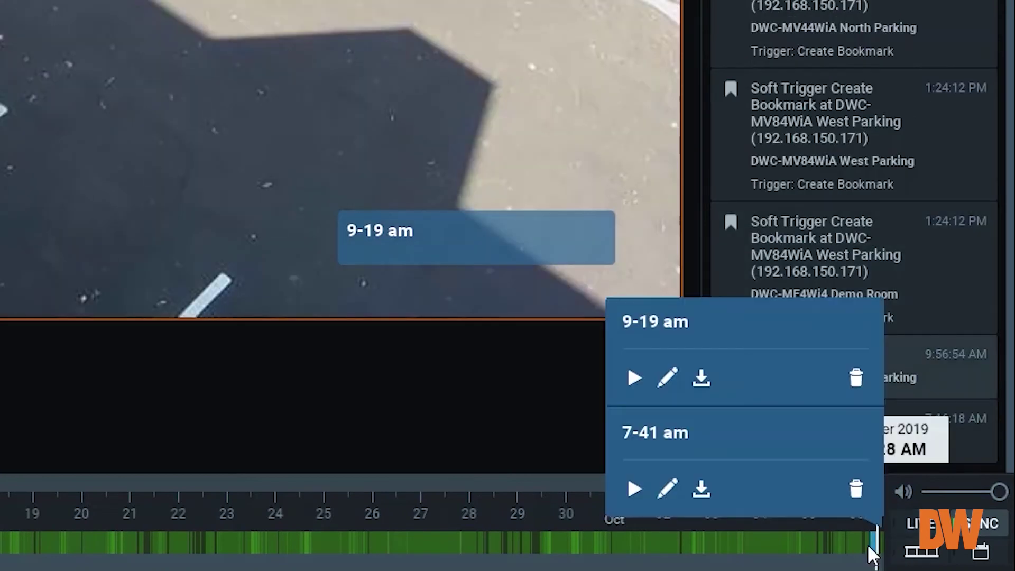
click(632, 488)
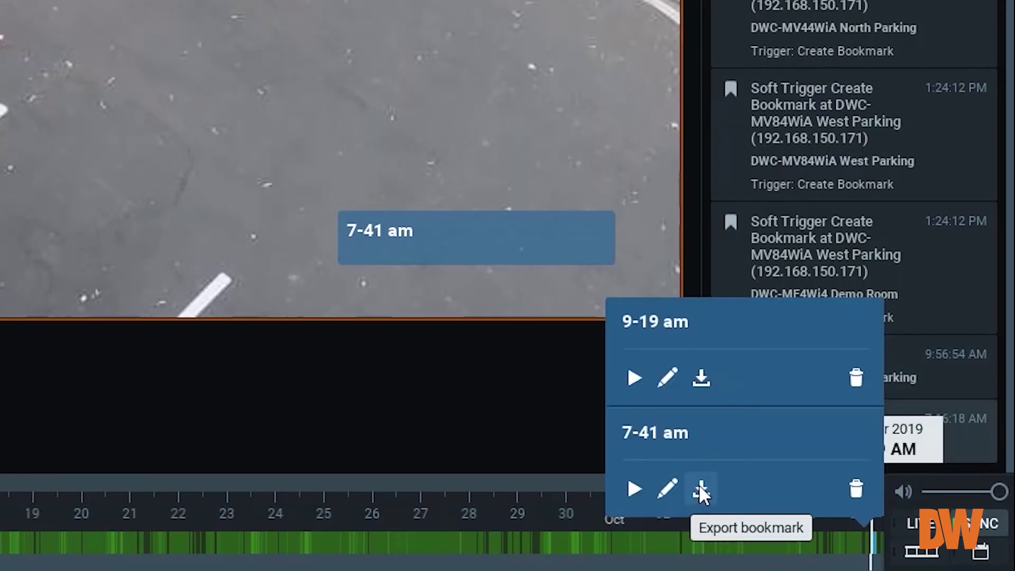
Step: Export the 7-41 am bookmark with a timestamp and its description at bottom-left
click(700, 485)
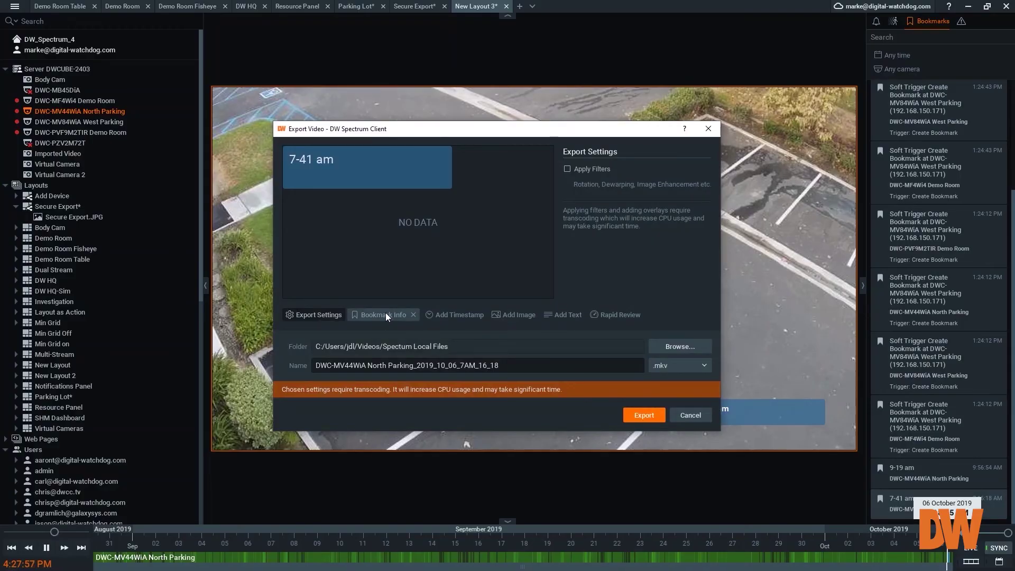
click(386, 313)
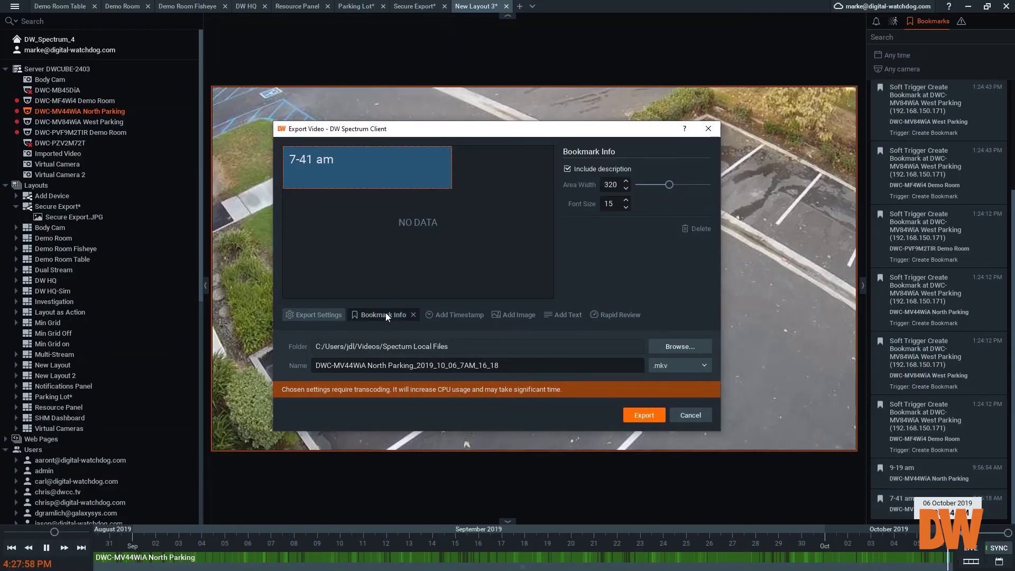
click(421, 348)
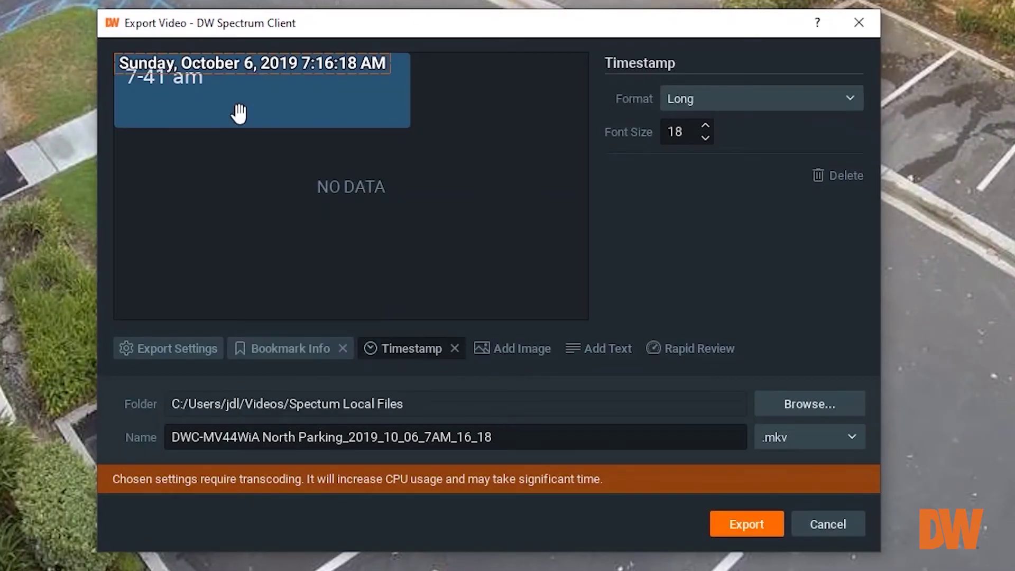
click(214, 97)
drag(215, 98, 214, 125)
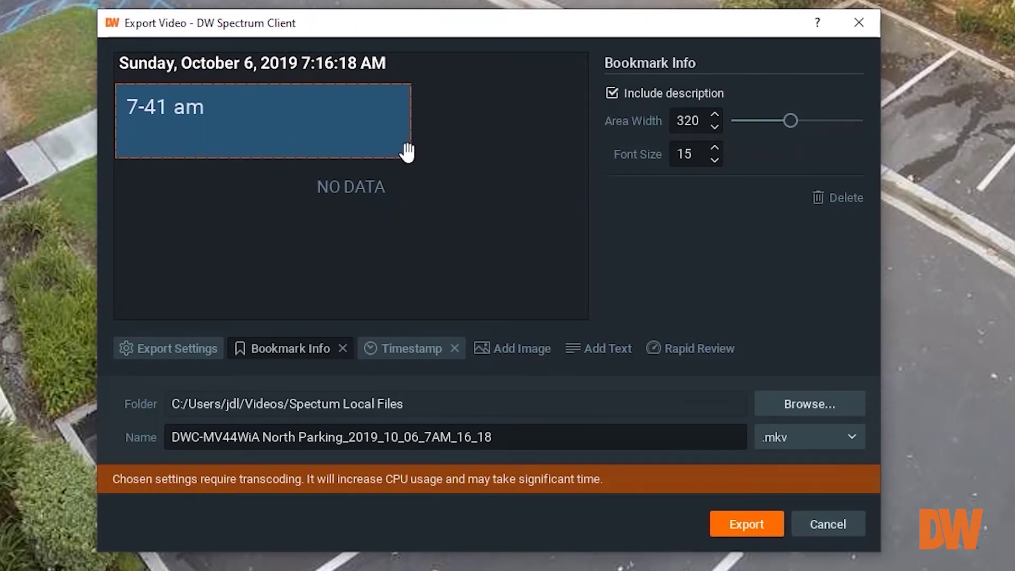
mouse_move(409, 152)
mouse_down()
mouse_move(159, 265)
mouse_move(158, 256)
mouse_up()
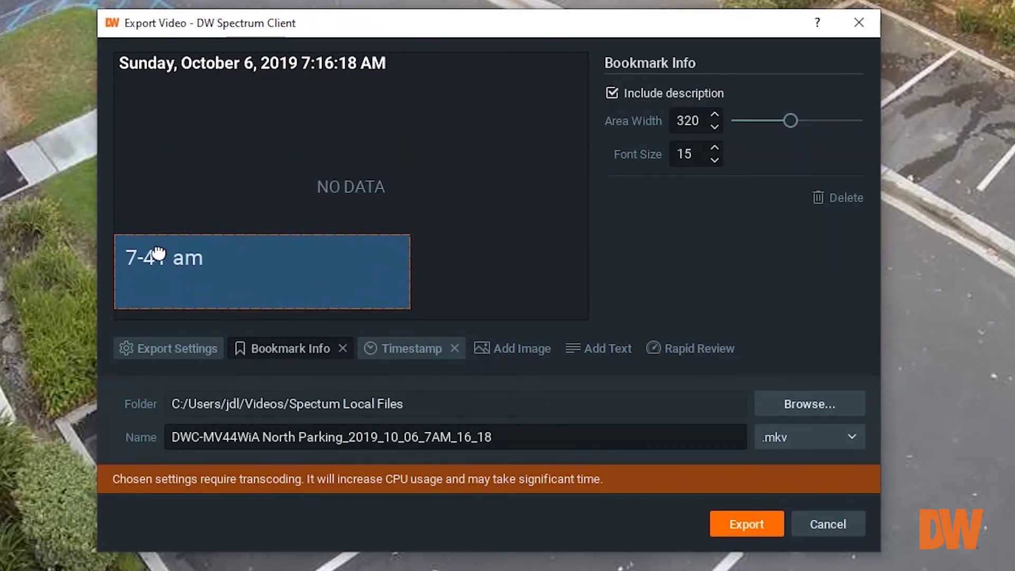